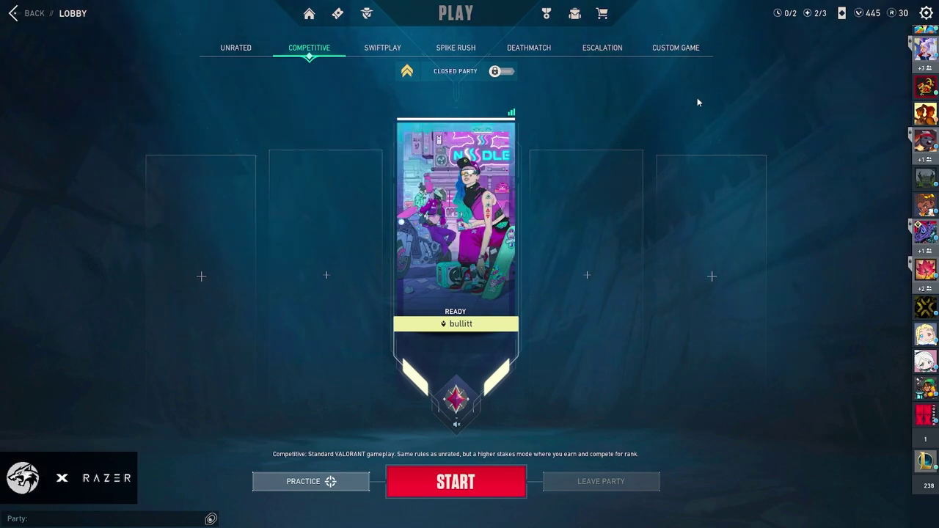
Open the general game settings and choose Yellow (Deuteranopia) as the enemy highlight color.
left_click(934, 7)
left_click(812, 105)
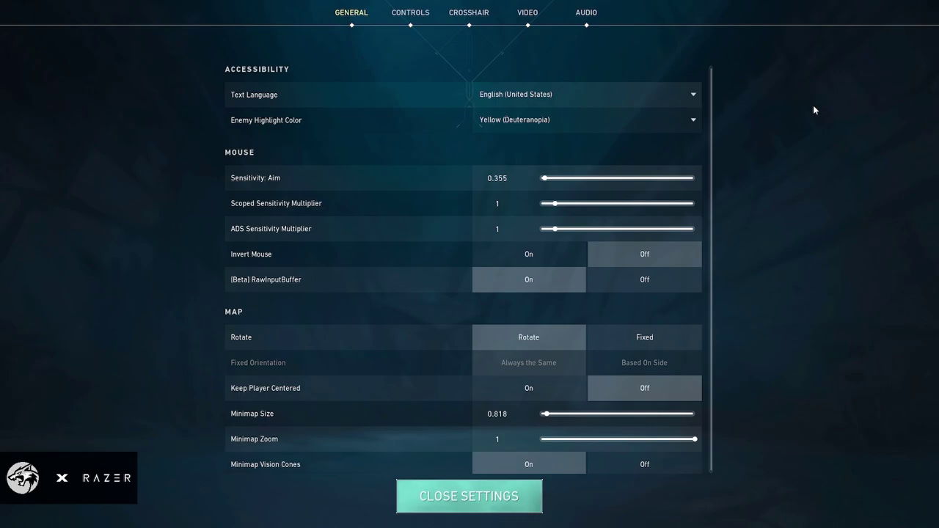
left_click(510, 120)
left_click(491, 155)
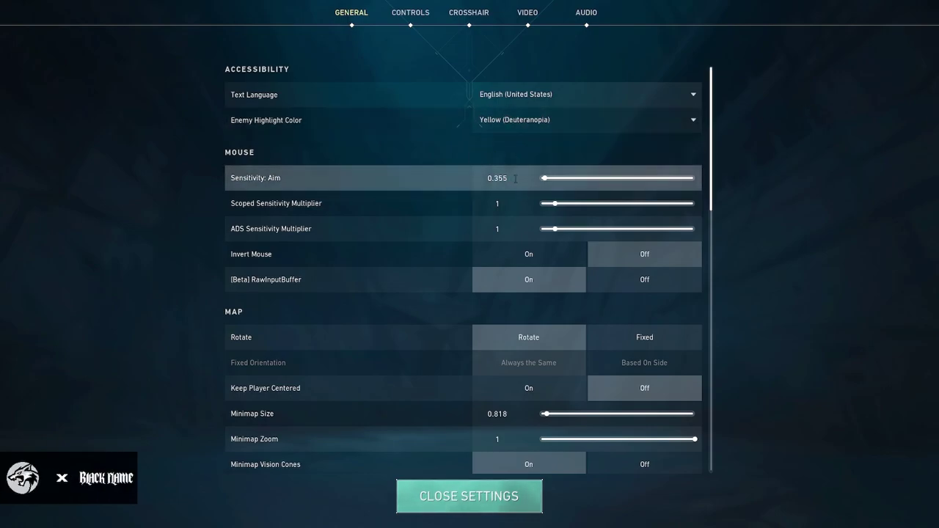
Examine the mouse sensitivity, map and privacy options in the general settings.
key("Return")
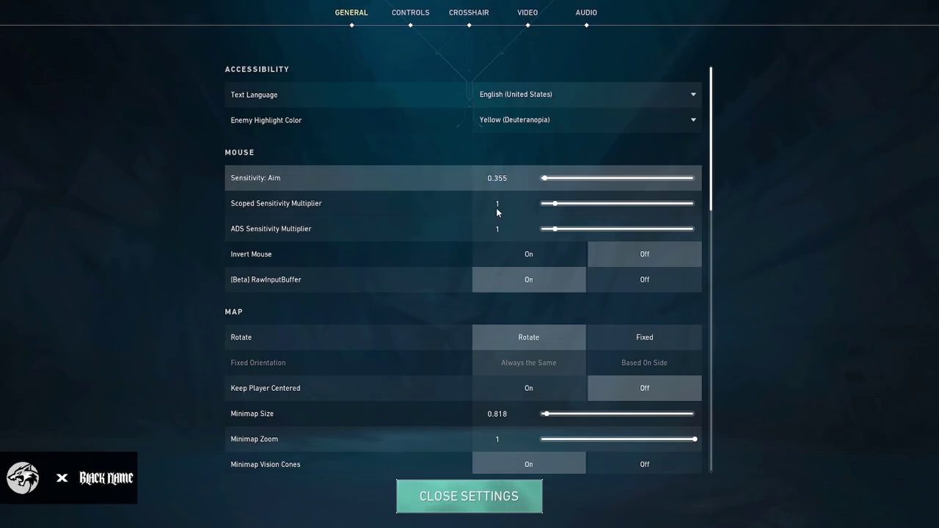
left_click(504, 160)
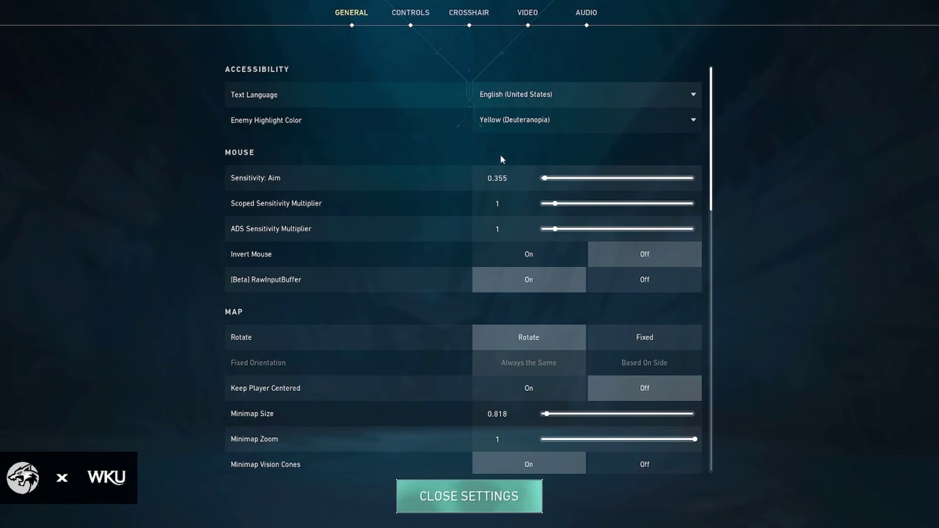
scroll(710, 156, "down", 1)
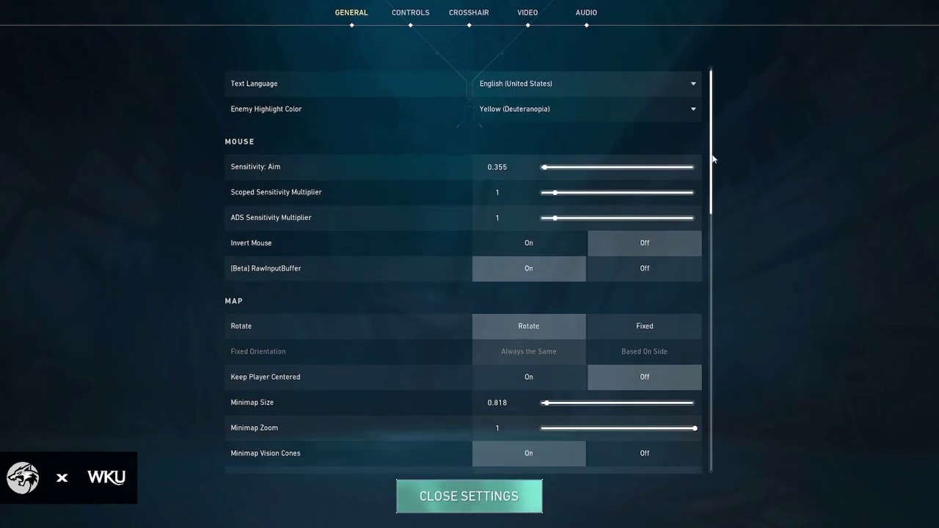
scroll(712, 156, "up", 1)
left_click(504, 174)
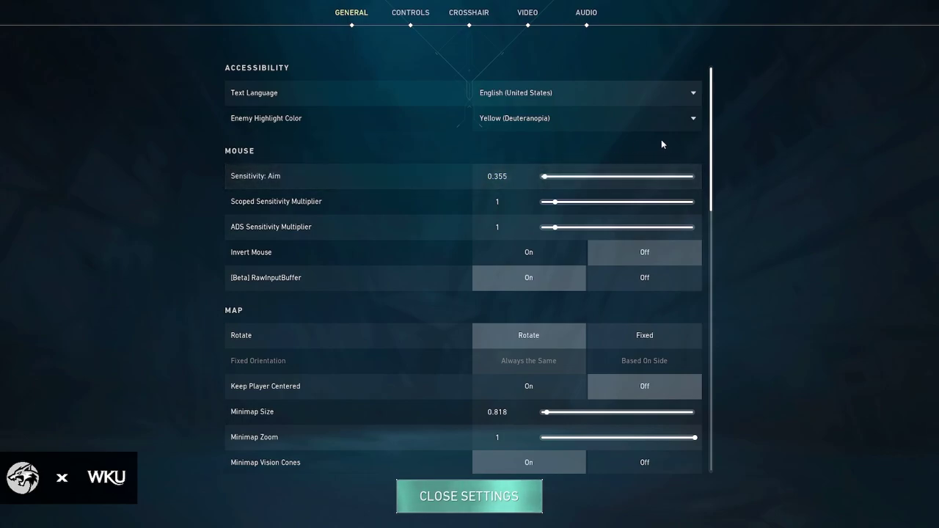
mouse_move(712, 144)
left_mouse_down()
mouse_move(712, 174)
mouse_move(714, 157)
left_mouse_up()
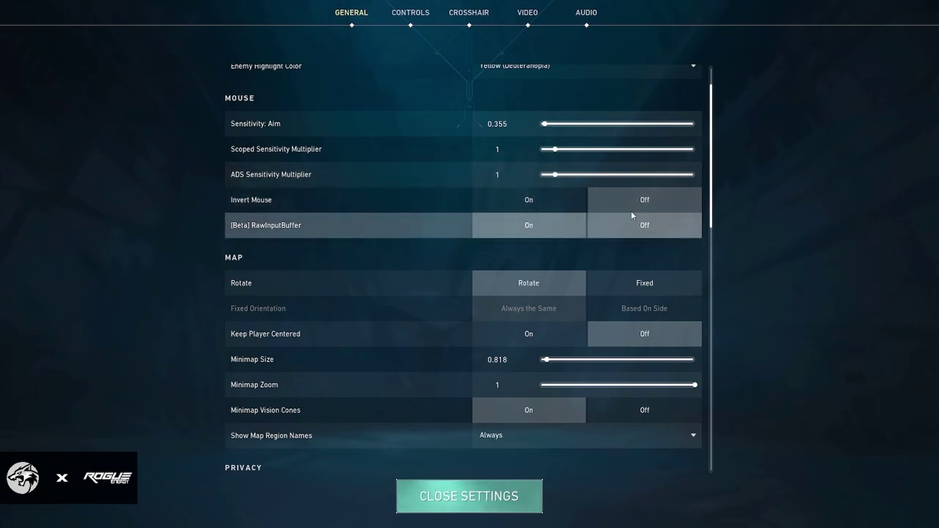
left_click_drag(712, 205, 709, 212)
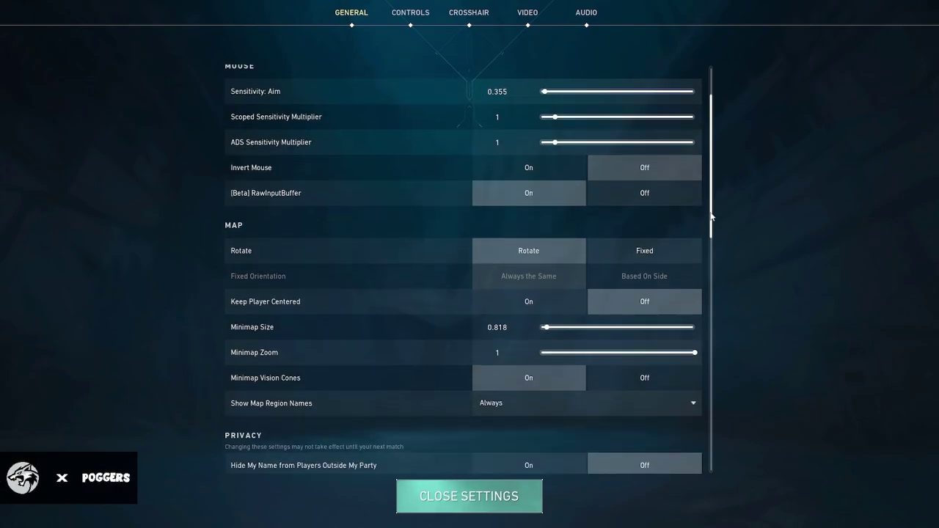
scroll(709, 213, "up", 1)
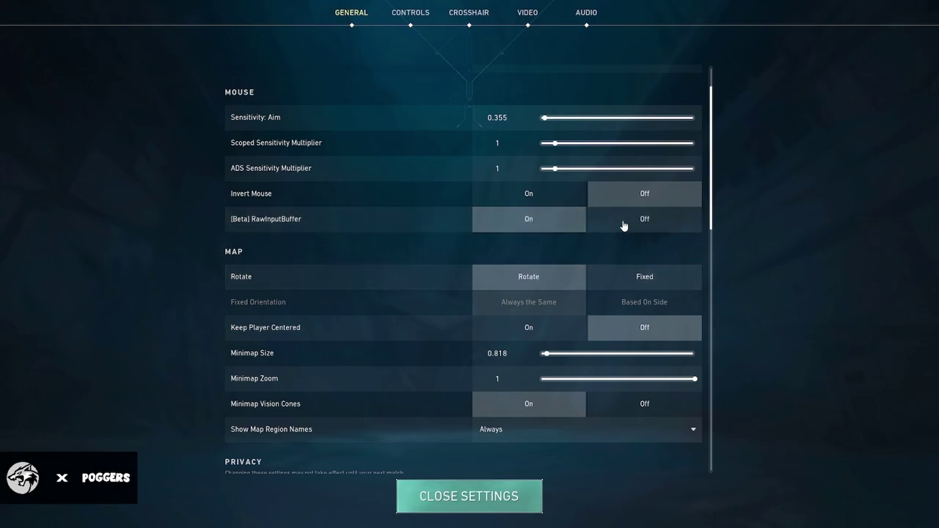
left_click_drag(712, 200, 714, 228)
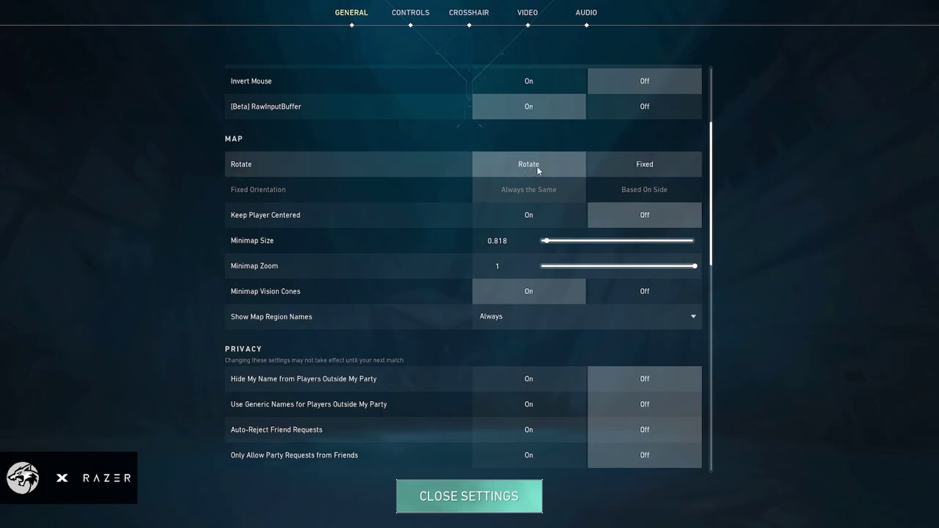
left_click_drag(710, 159, 711, 178)
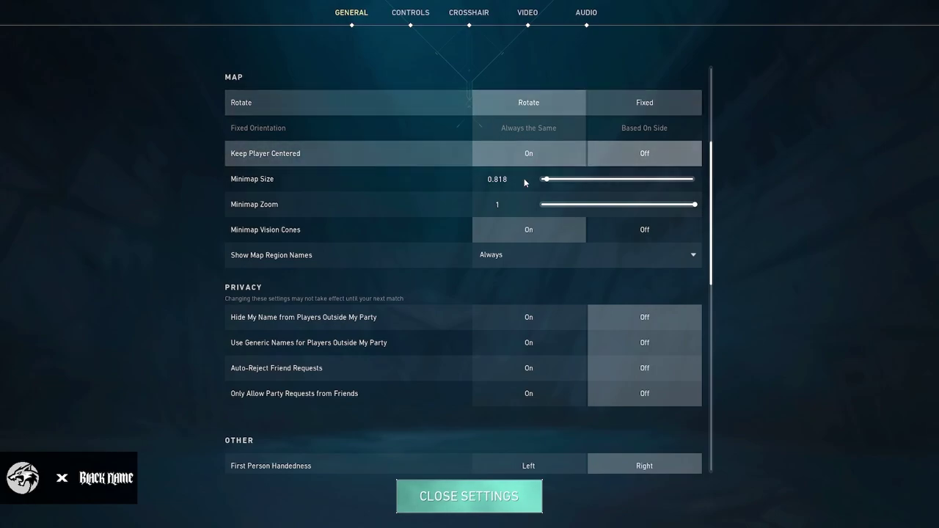
left_click_drag(712, 193, 707, 266)
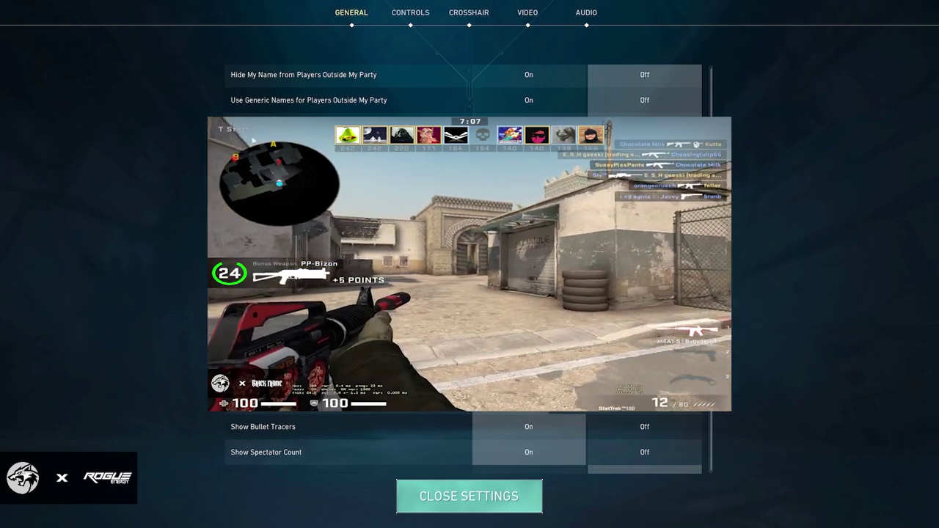
Try Maximum for network buffering and return it to Minimum.
scroll(462, 268, "down", 1)
scroll(710, 273, "down", 4)
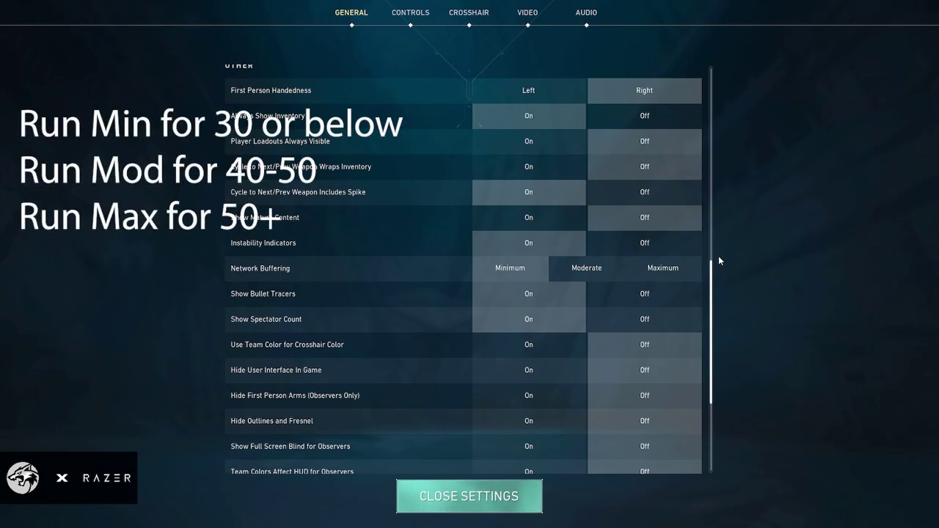
left_click(679, 270)
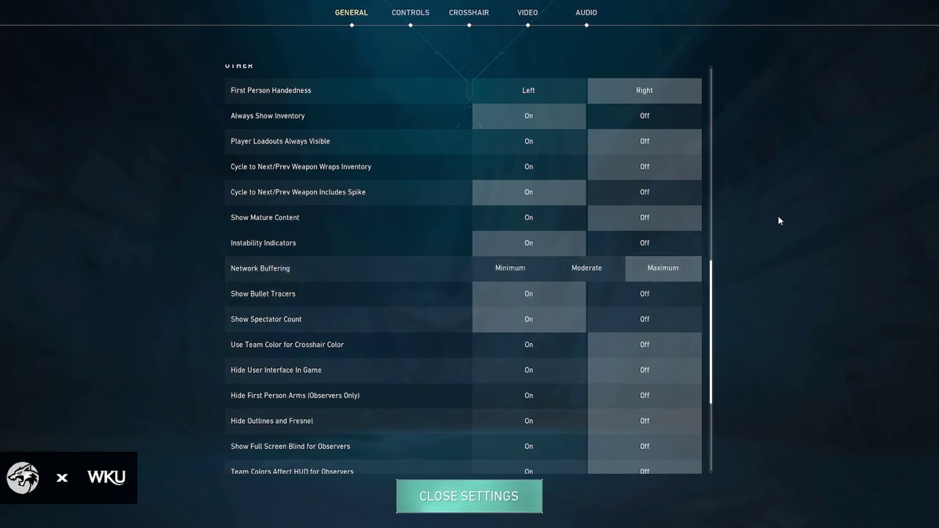
left_click(532, 272)
Try turning Show Bullet Tracers off and restore it to On.
scroll(710, 272, "down", 1)
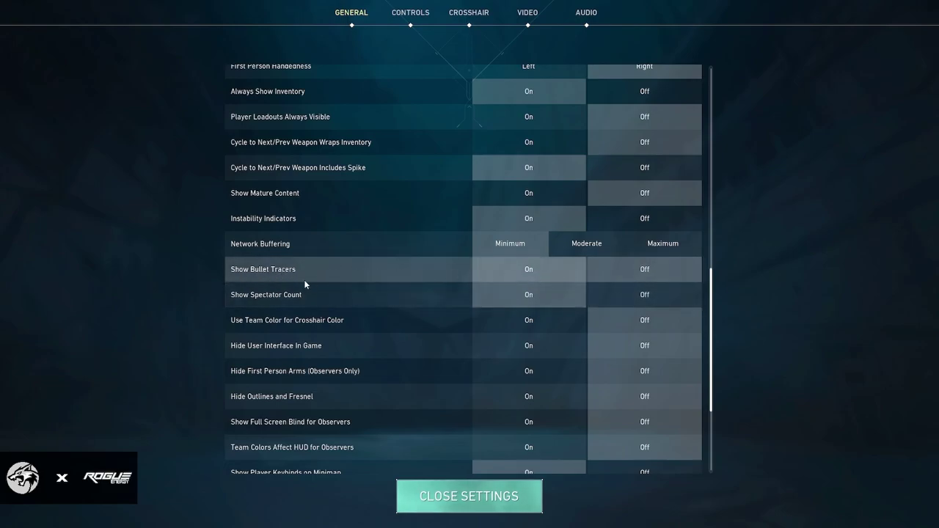
scroll(712, 294, "down", 1)
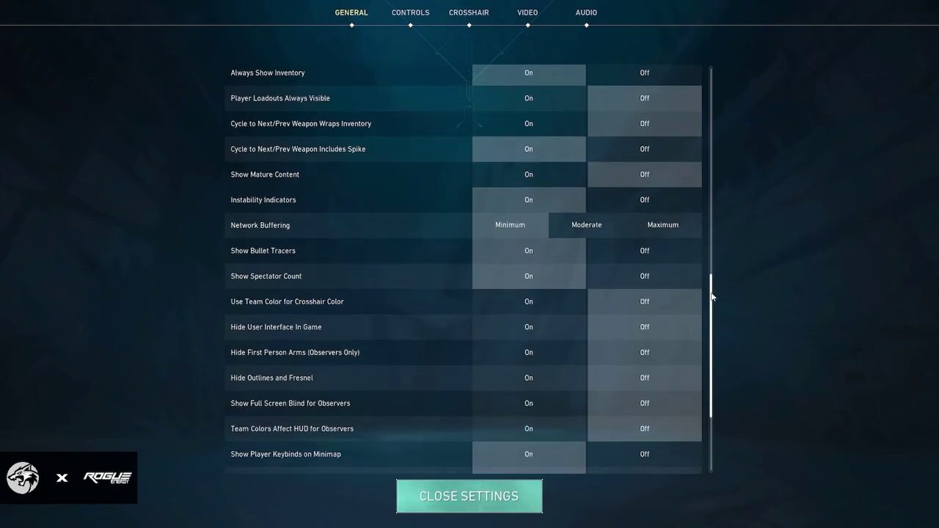
left_click(645, 251)
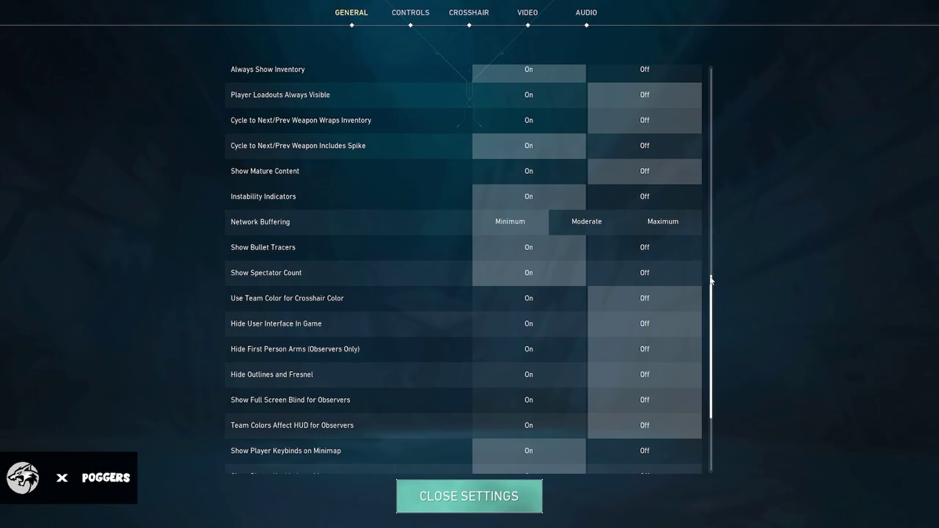
mouse_move(712, 280)
left_mouse_down()
mouse_move(712, 255)
mouse_move(714, 272)
left_mouse_up()
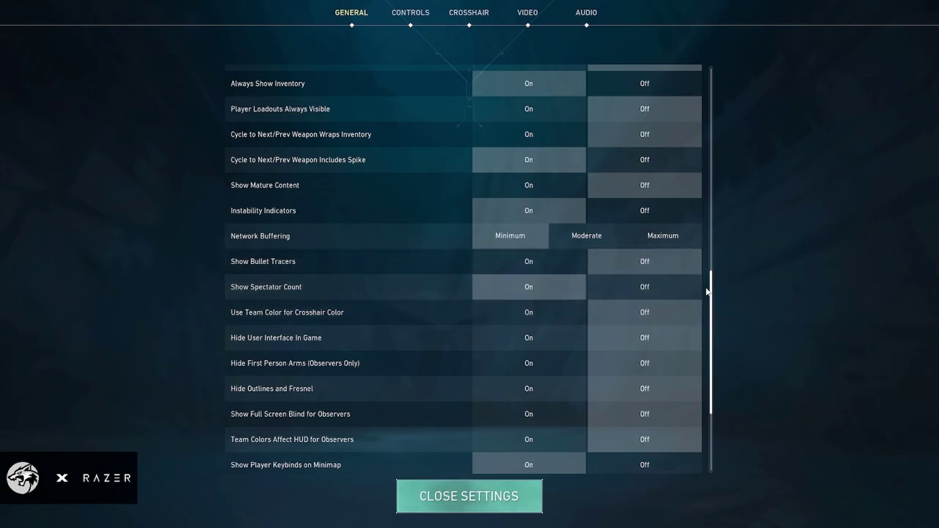
scroll(712, 288, "down", 1)
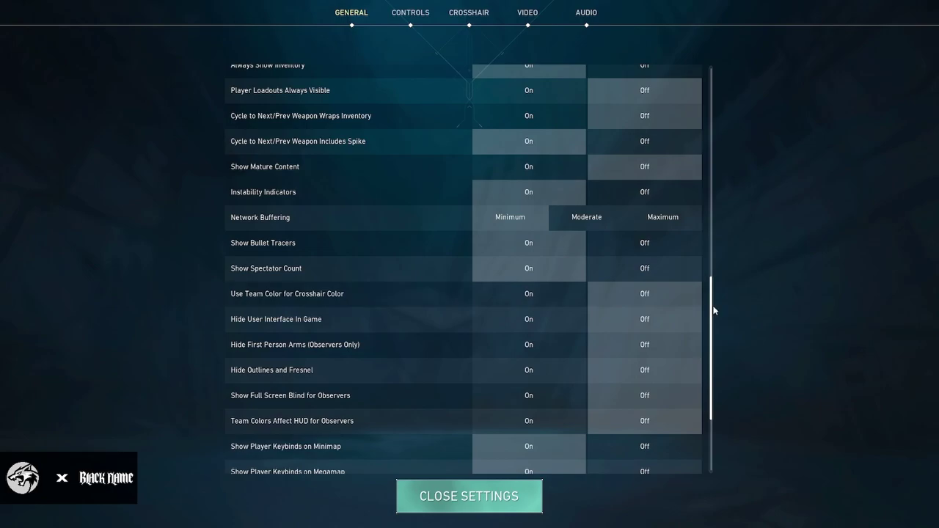
Turn Show Mature Content on to check its corpse and blood options, and turn it off again.
scroll(711, 312, "down", 1)
left_click_drag(711, 313, 700, 267)
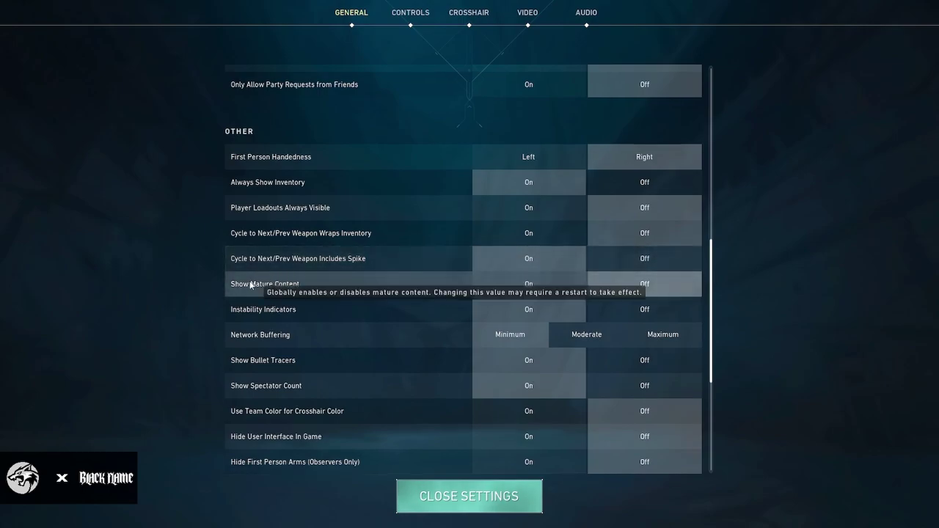
left_click(534, 291)
left_click(503, 306)
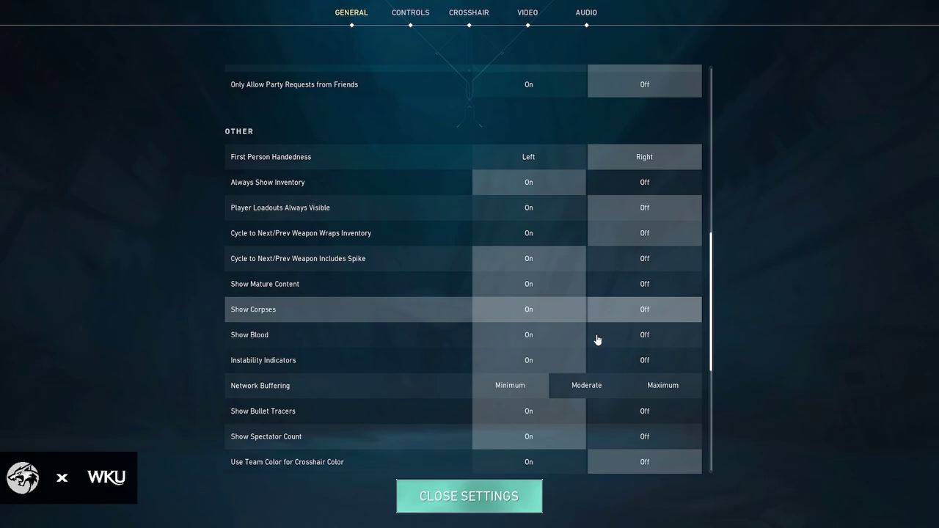
left_click(629, 285)
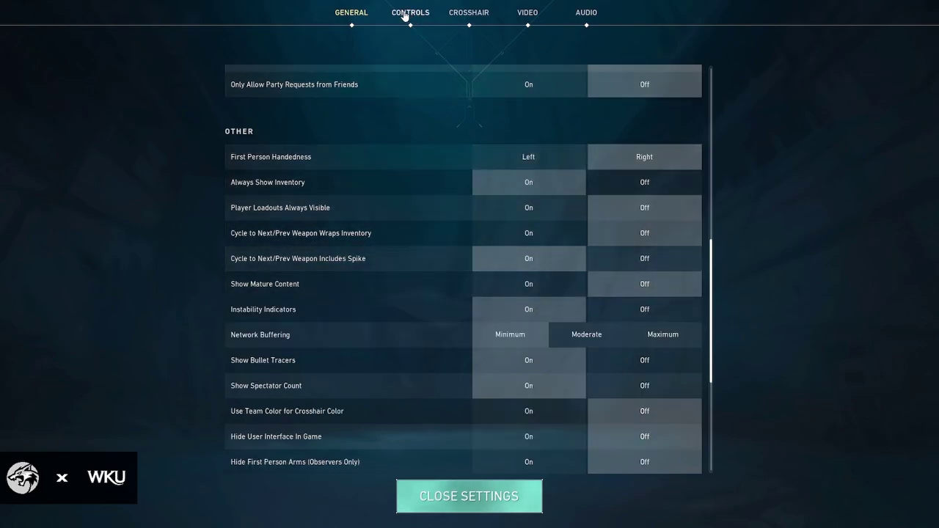
Review the default profile's key bindings for actions and equipment in the controls settings.
left_click(420, 11)
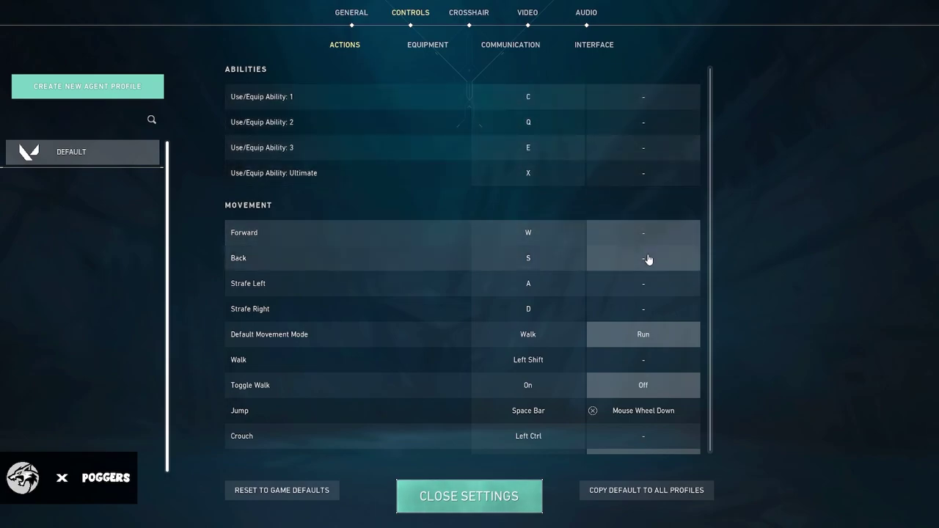
scroll(648, 260, "down", 3)
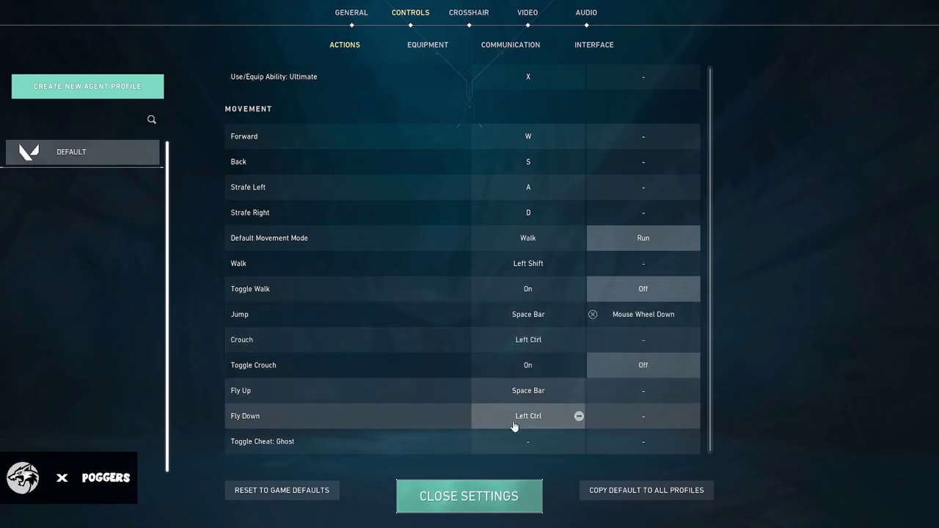
left_click(427, 48)
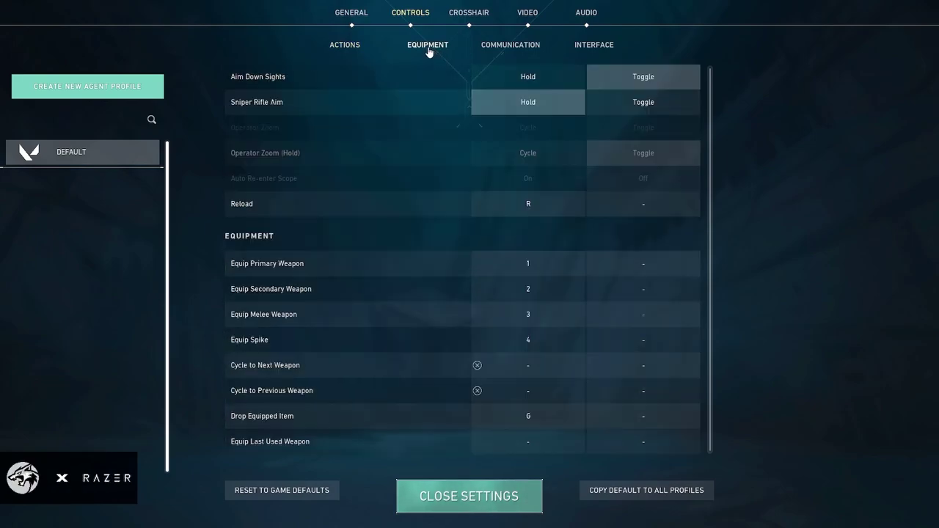
scroll(645, 227, "down", 3)
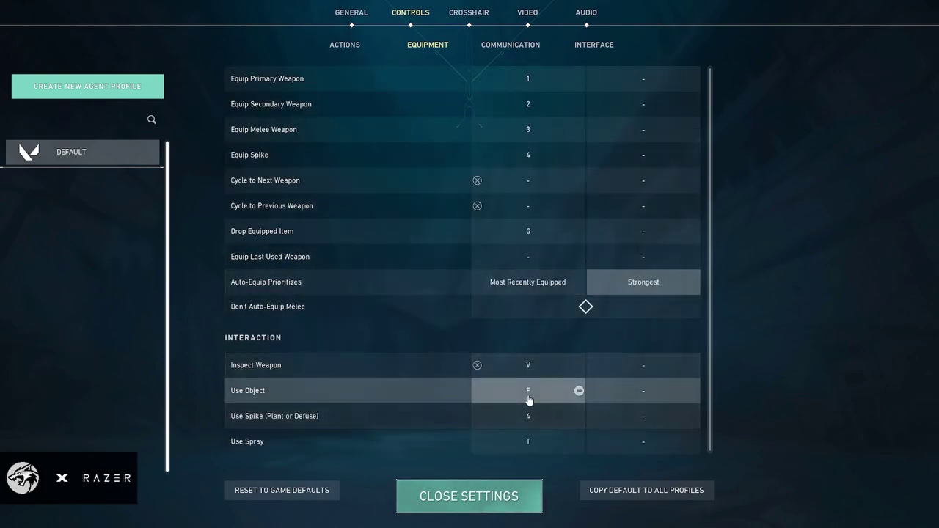
scroll(605, 310, "up", 5)
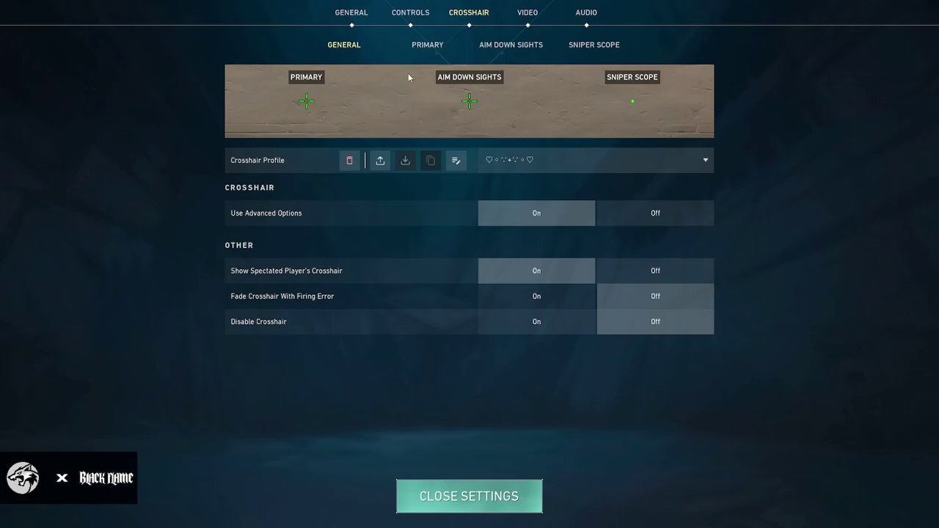
Examine the primary crosshair's color, outline, center dot and inner line settings.
left_click(443, 50)
scroll(708, 198, "down", 5)
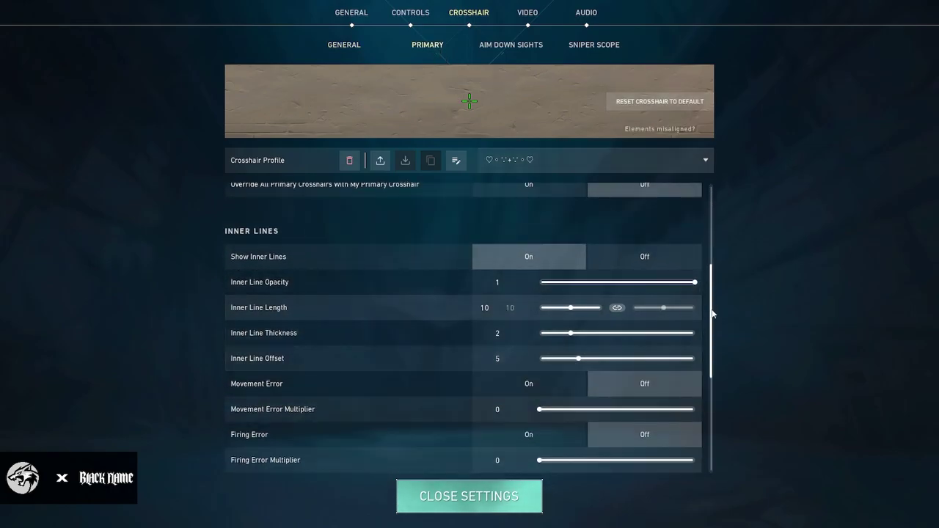
left_click_drag(712, 314, 721, 243)
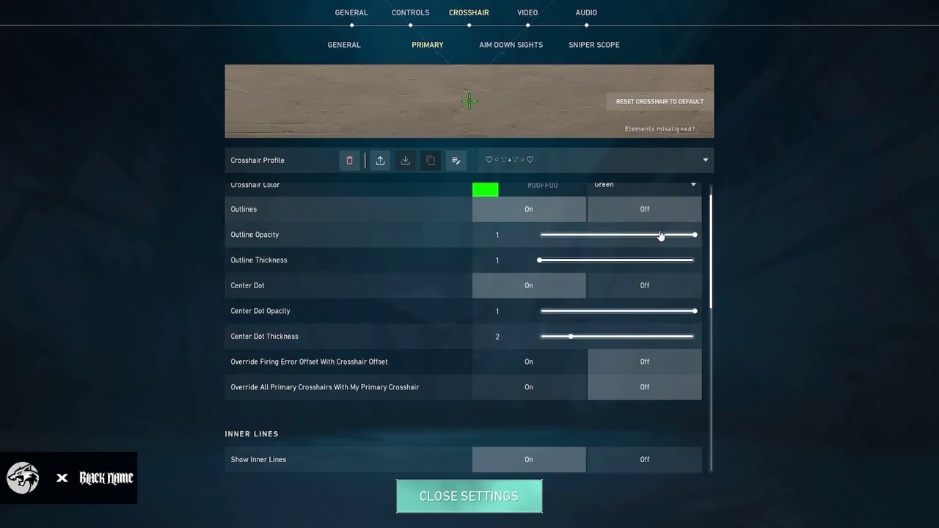
left_click_drag(712, 199, 712, 176)
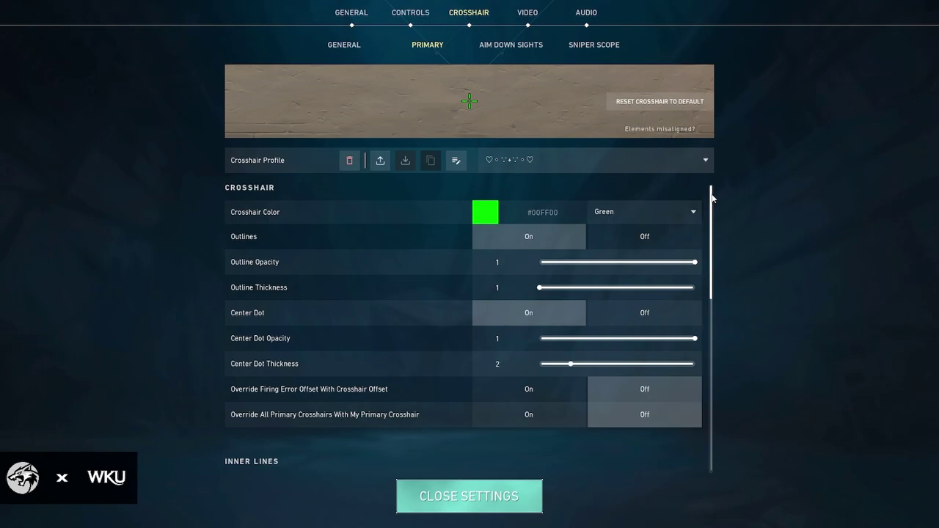
left_click_drag(712, 198, 717, 173)
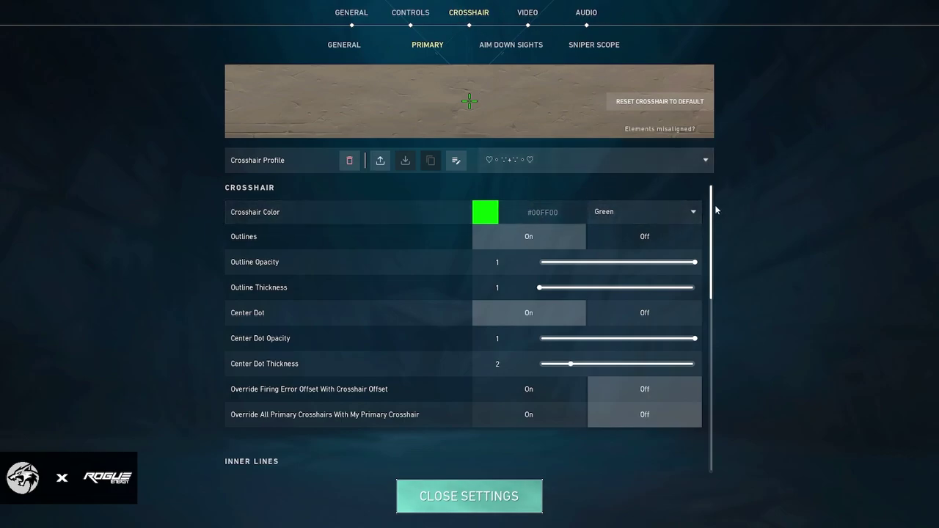
left_click_drag(715, 210, 707, 155)
Try Red as the sniper scope's center dot color and set it back to Green.
left_click(587, 49)
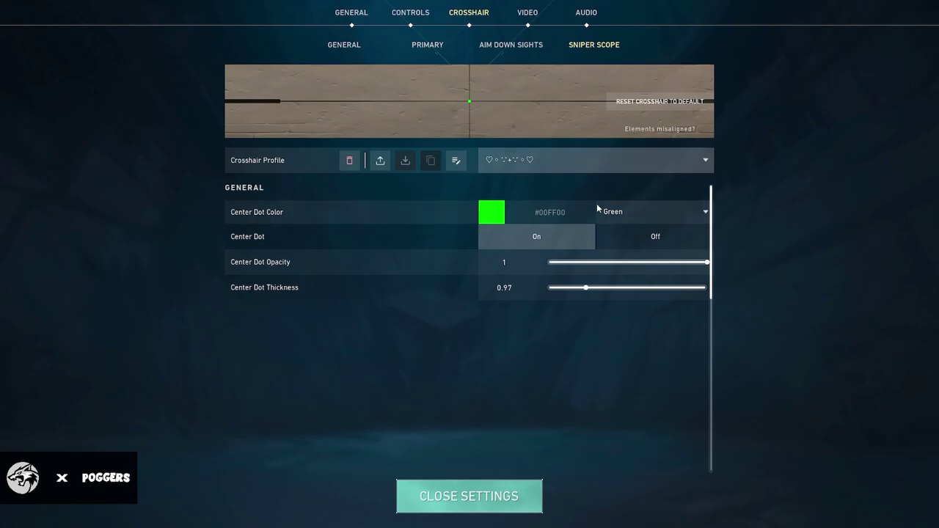
left_click(612, 213)
left_click(599, 290)
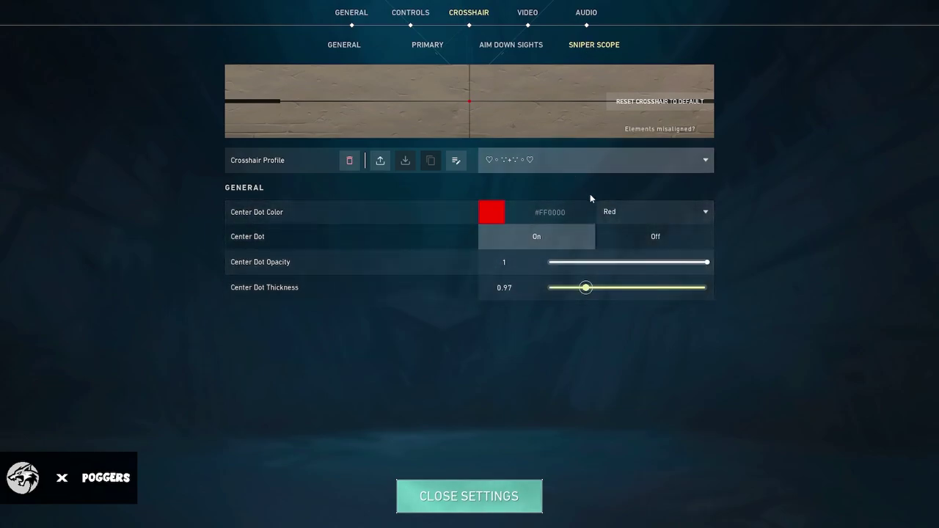
left_click(608, 212)
left_click(609, 237)
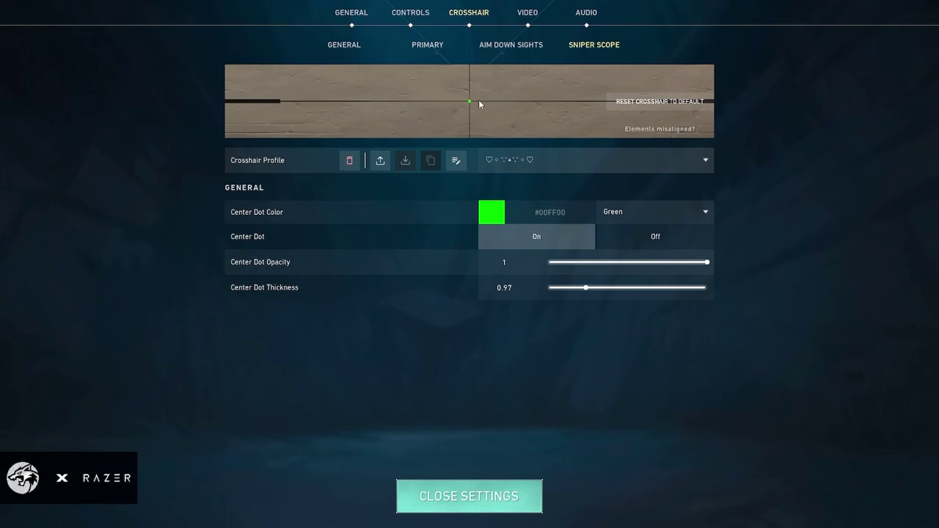
Try Yellow and Cyan as the sniper scope's center dot color and set it back to Green.
left_click(613, 212)
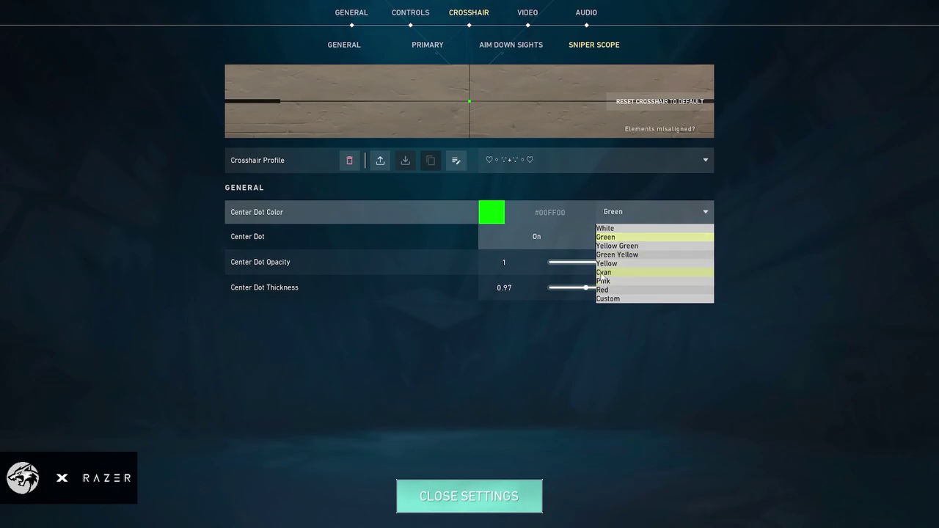
left_click(608, 264)
left_click(611, 212)
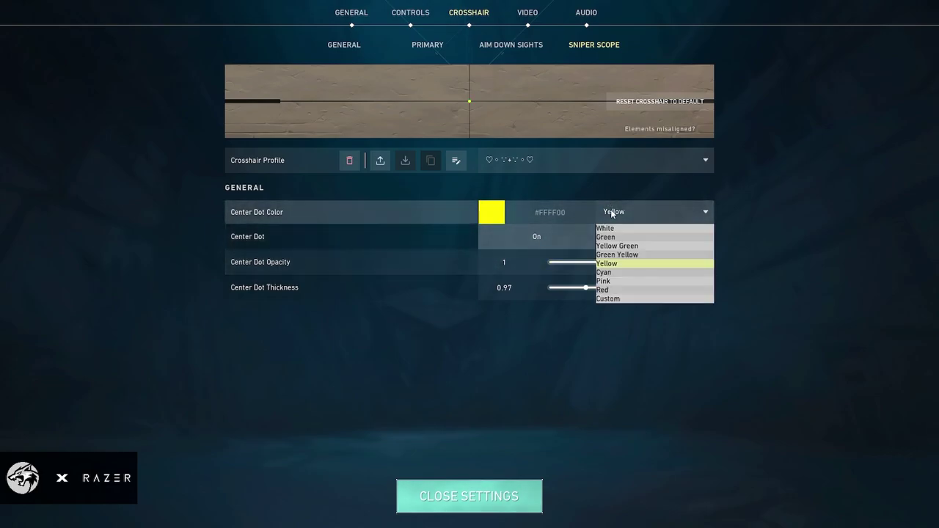
left_click(605, 272)
left_click(613, 211)
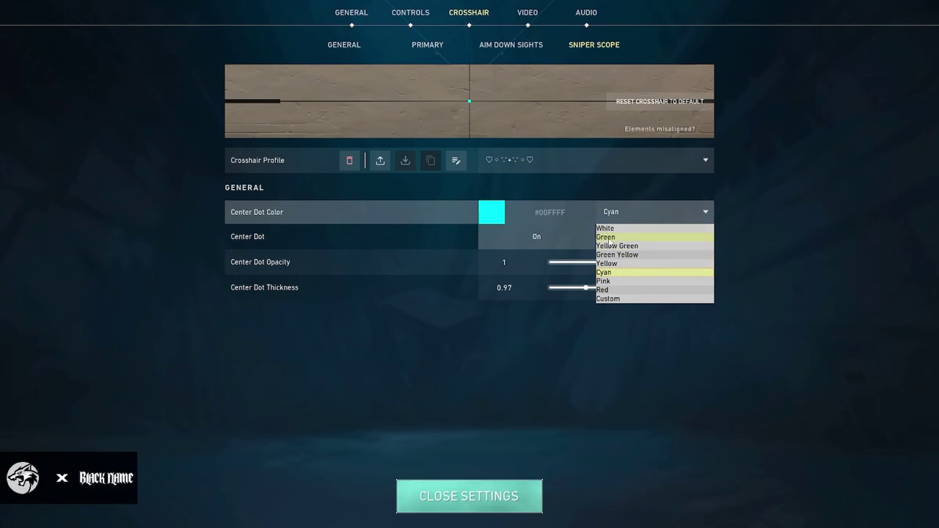
left_click(608, 237)
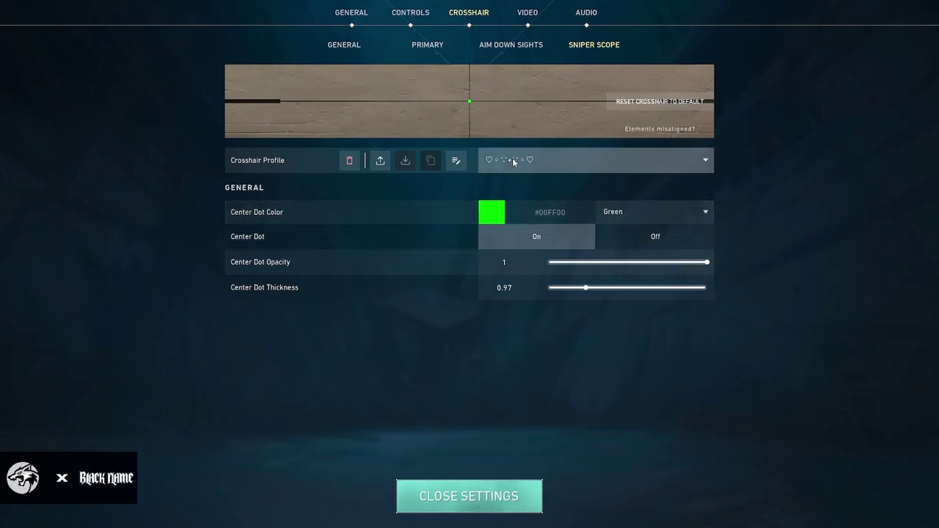
Check the NVIDIA Reflex Low Latency and Display Mode options in the general video settings and open the graphics quality settings.
left_click(428, 49)
left_click(525, 13)
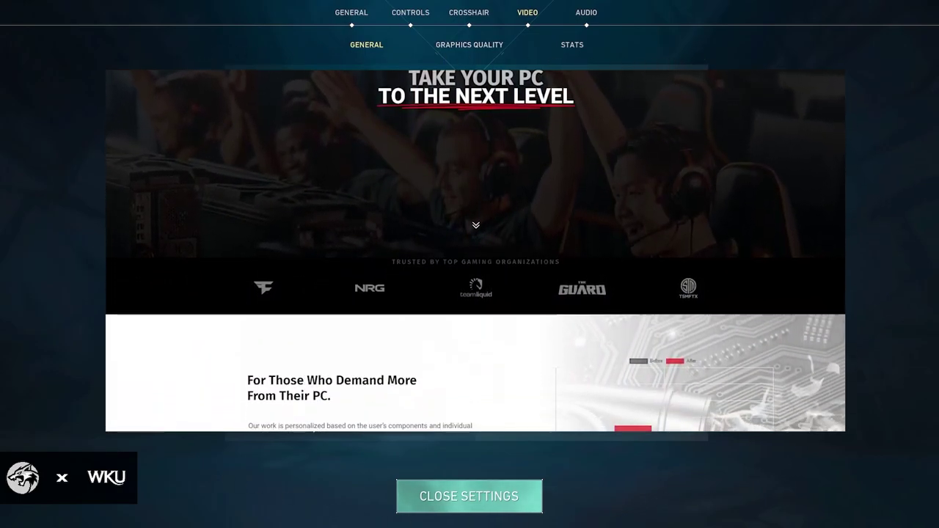
left_click(519, 445)
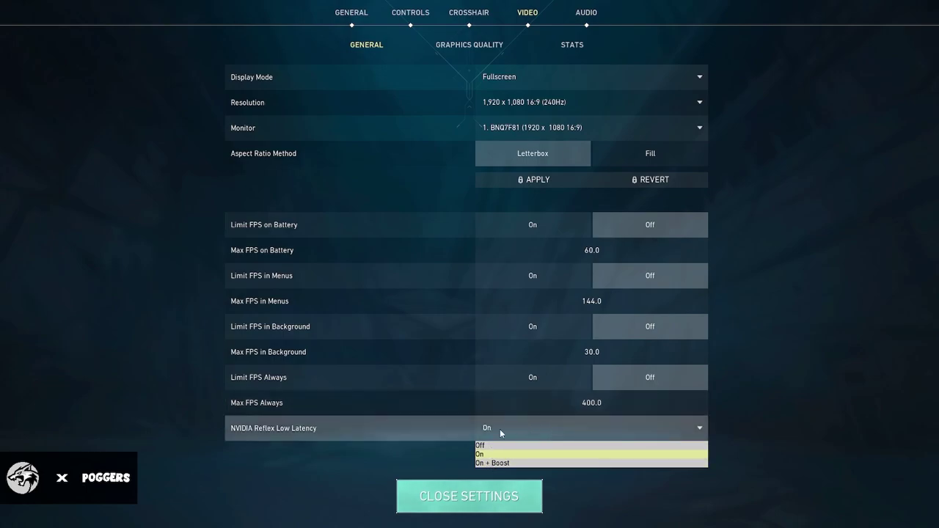
left_click(480, 454)
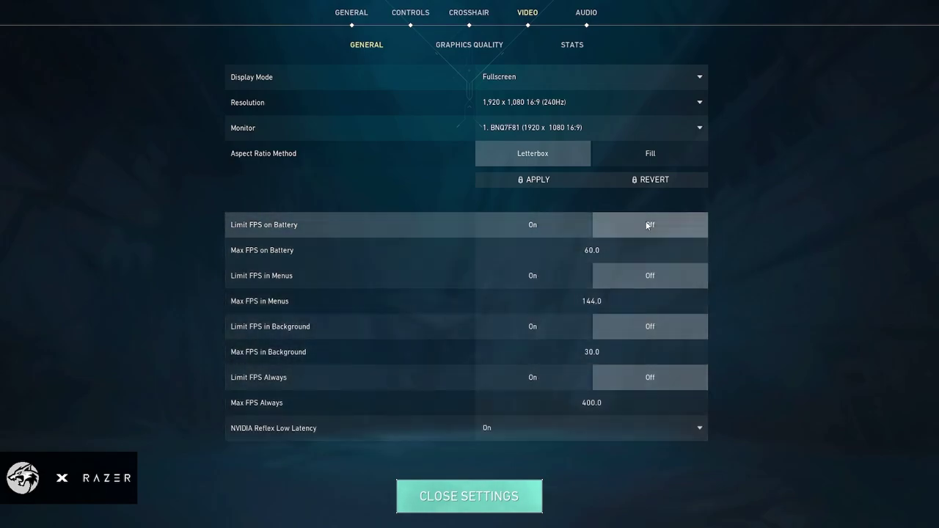
left_click(516, 81)
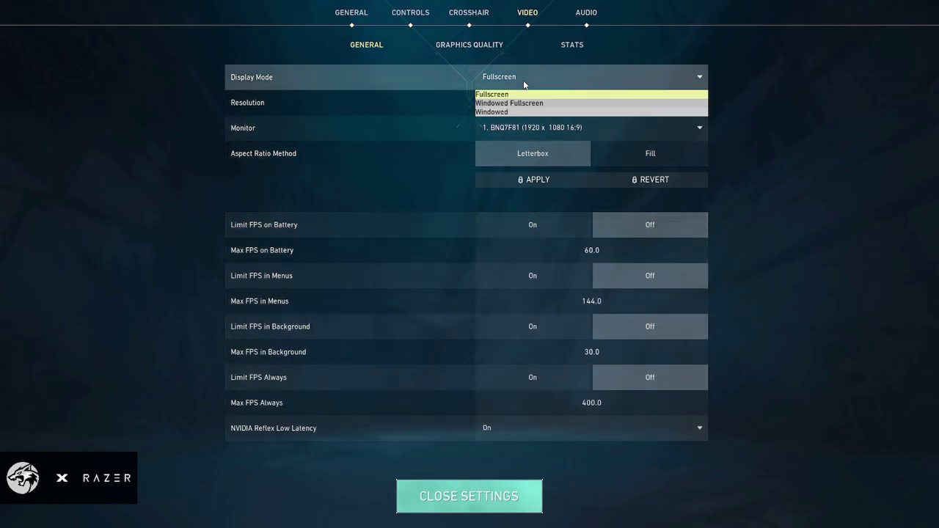
left_click(511, 83)
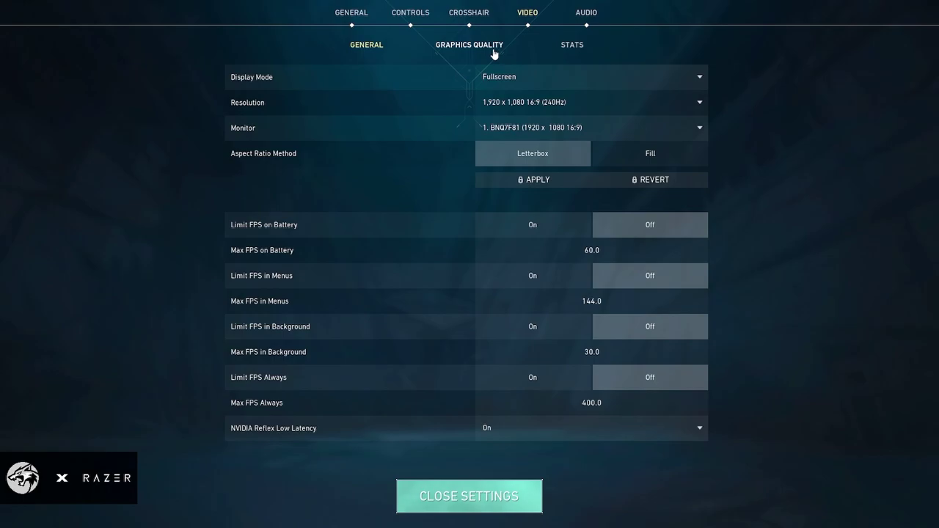
left_click(494, 50)
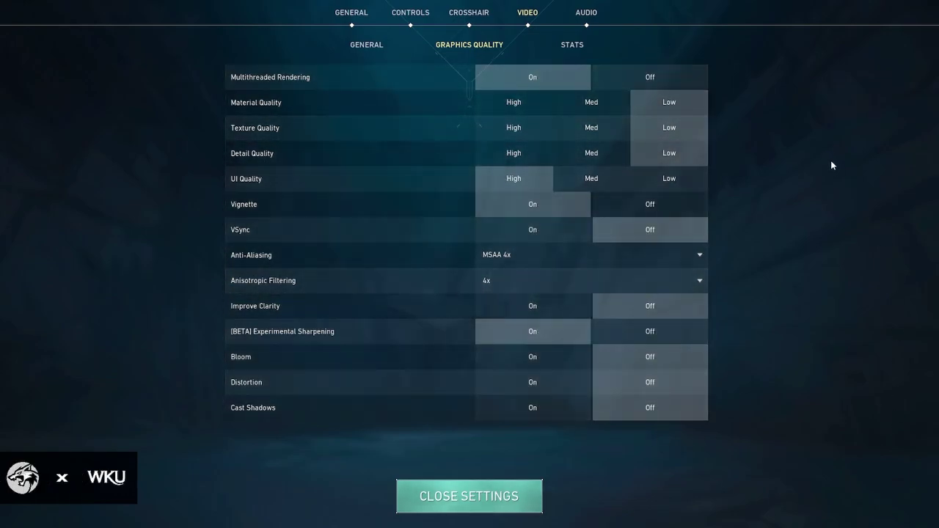
Set UI Quality to Low and both Material Quality and Texture Quality to Med.
left_click(548, 203)
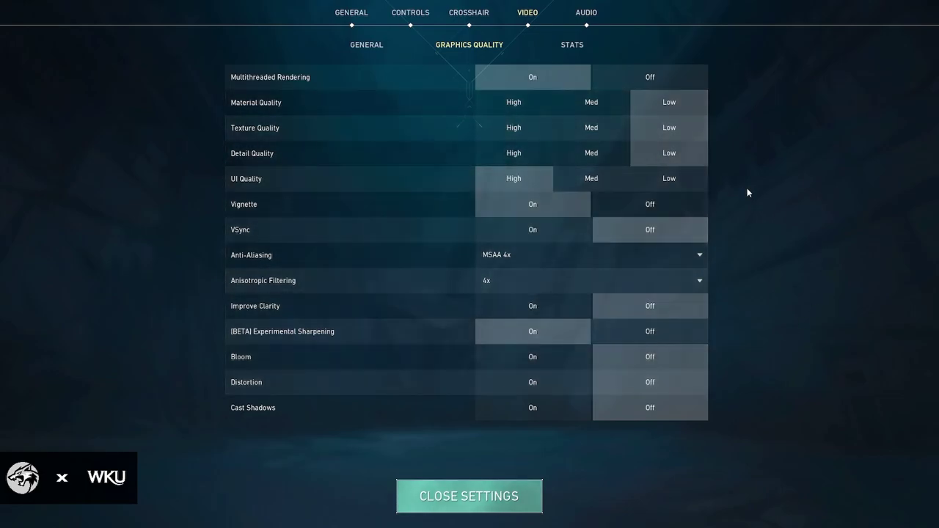
left_click(682, 178)
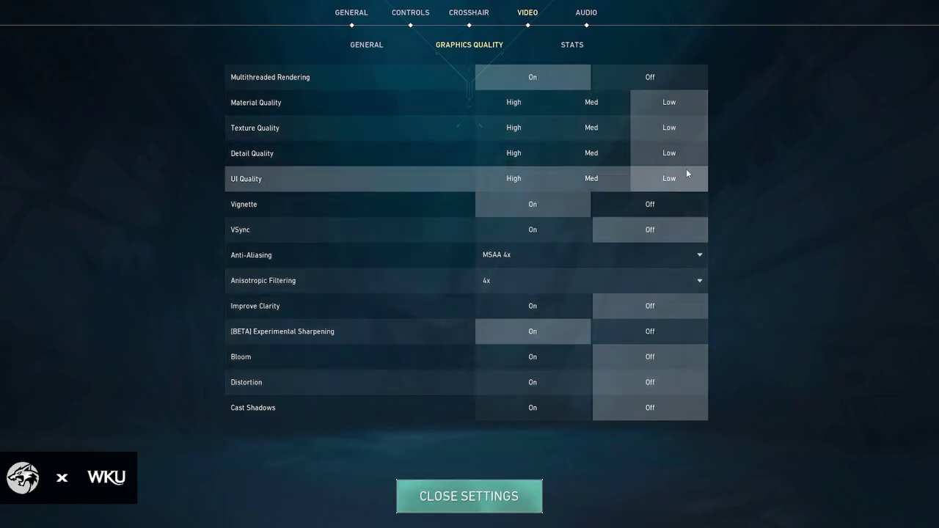
left_click(605, 109)
left_click(603, 129)
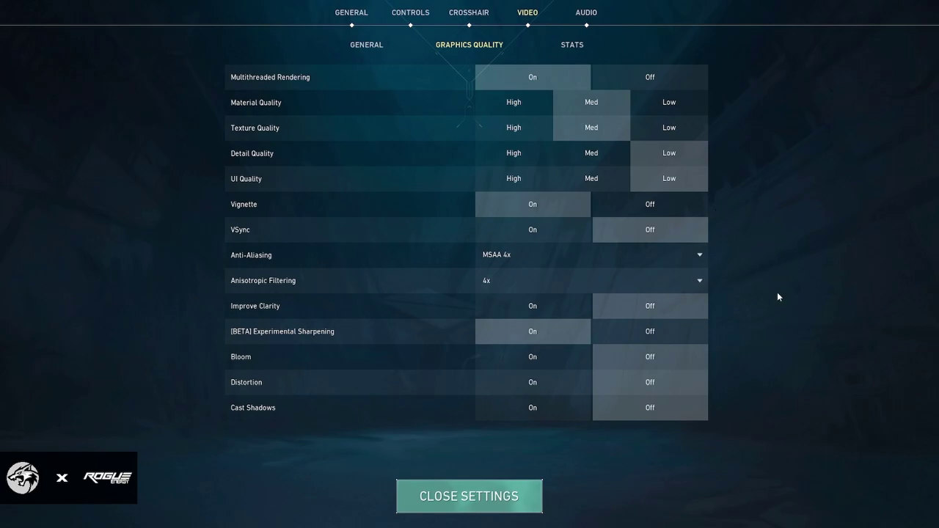
Try MSAA 2x anti-aliasing and 2x anisotropic filtering, and return them to MSAA 4x and 4x.
mouse_move(233, 211)
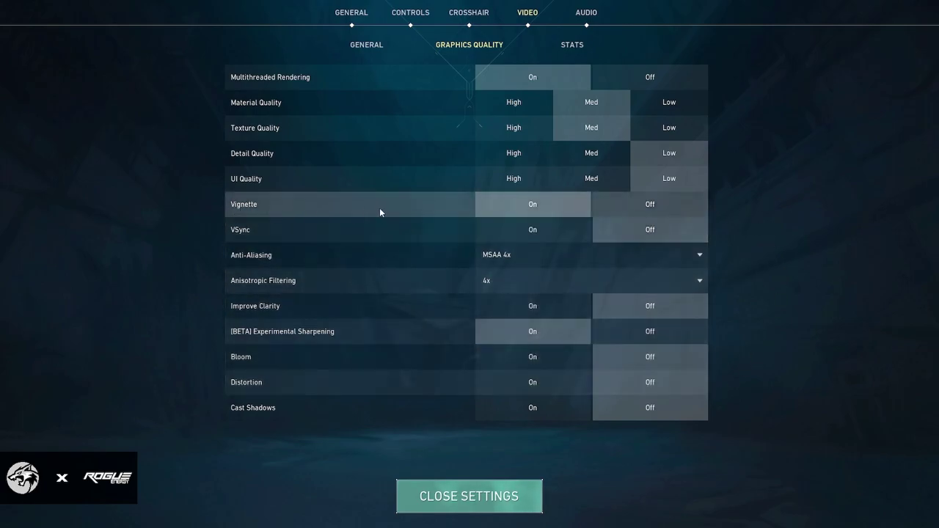
left_click(500, 263)
left_click(493, 281)
left_click(493, 280)
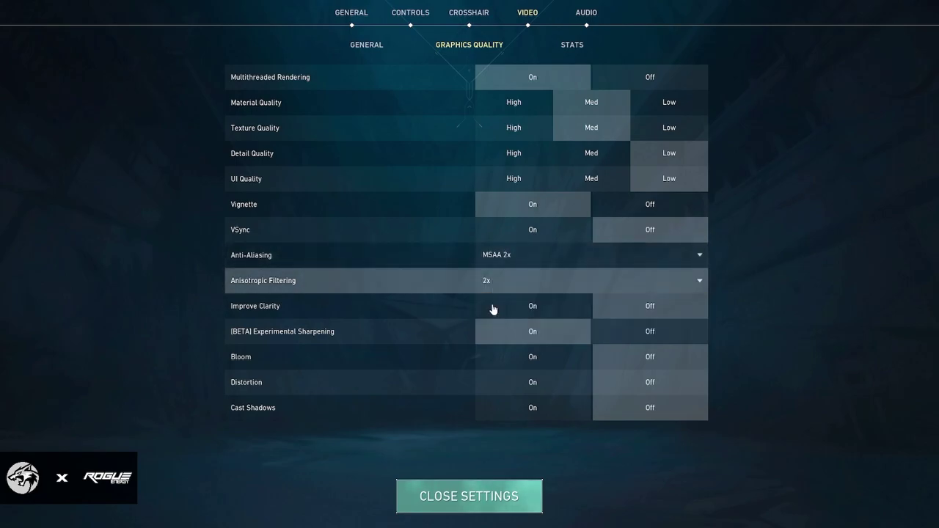
left_click(499, 315)
left_click(506, 256)
left_click(535, 291)
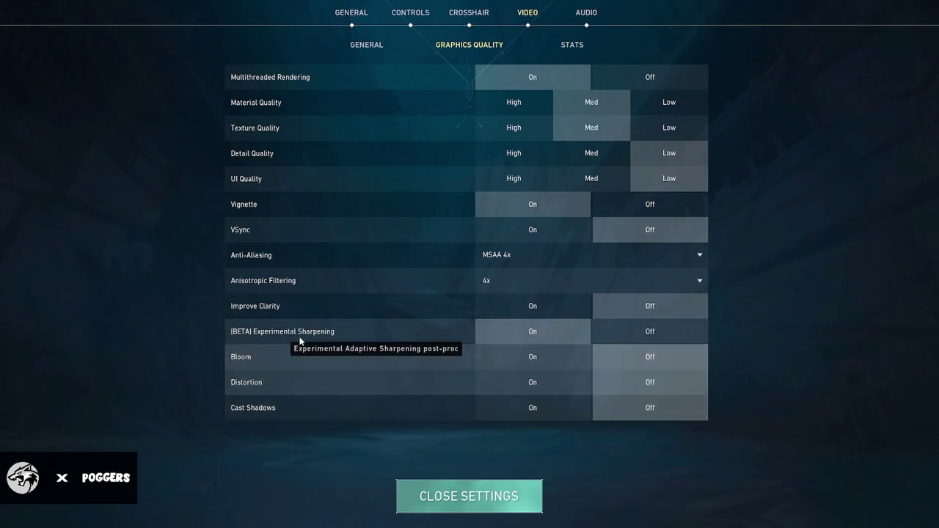
Toggle [BETA] Experimental Sharpening off and on, ending with it set to Off.
left_click(650, 330)
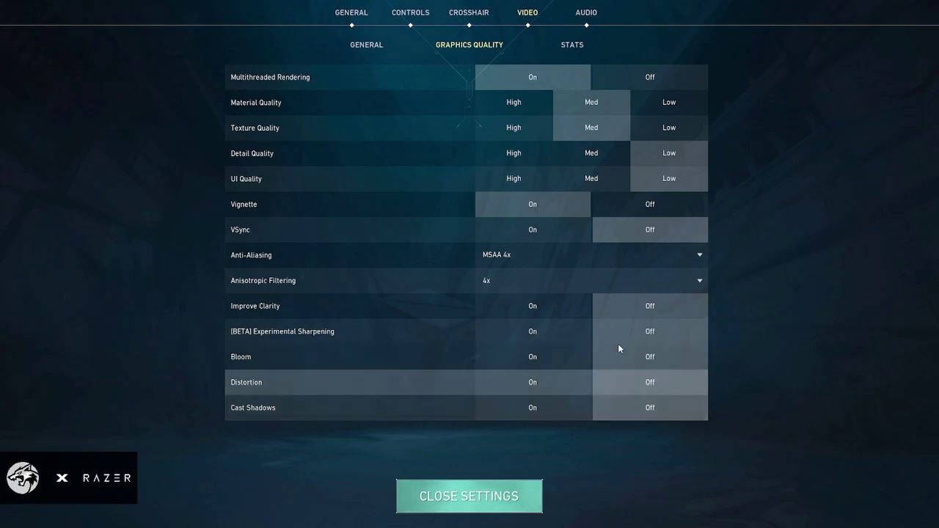
left_click(530, 331)
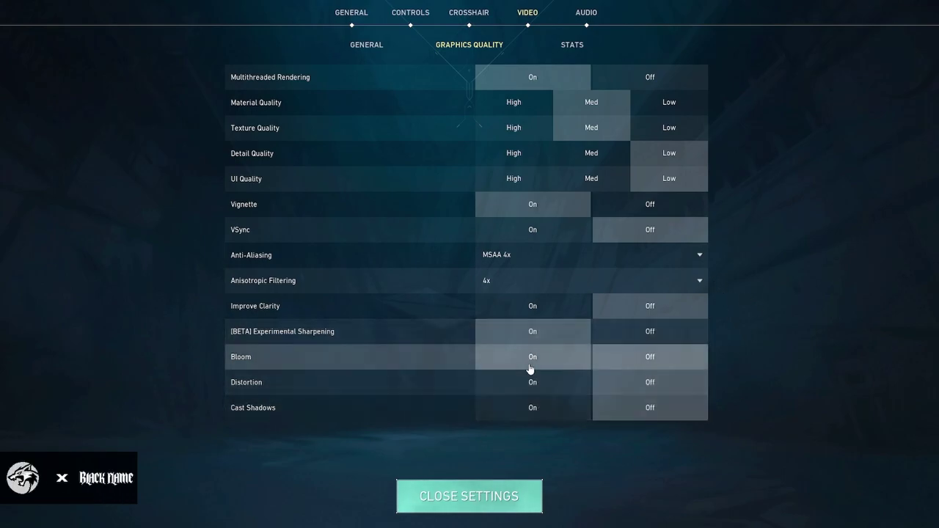
mouse_move(318, 335)
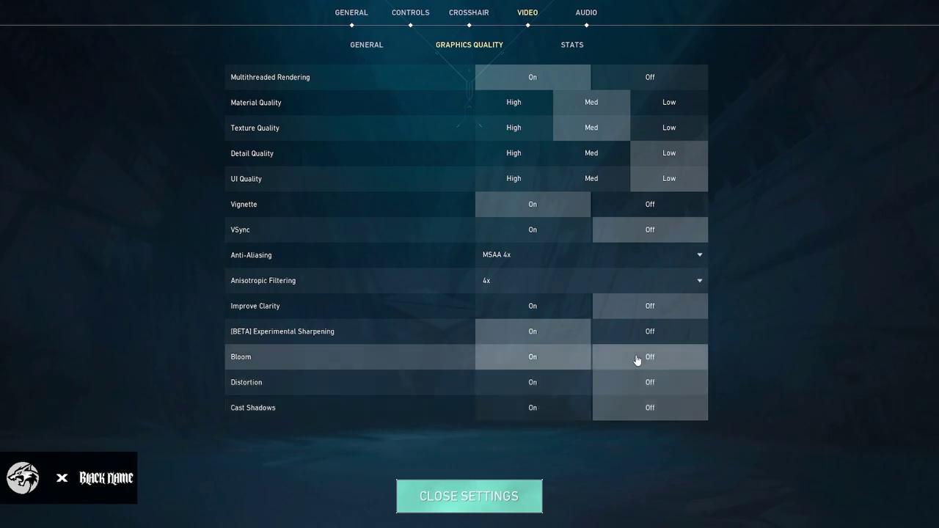
left_click(674, 331)
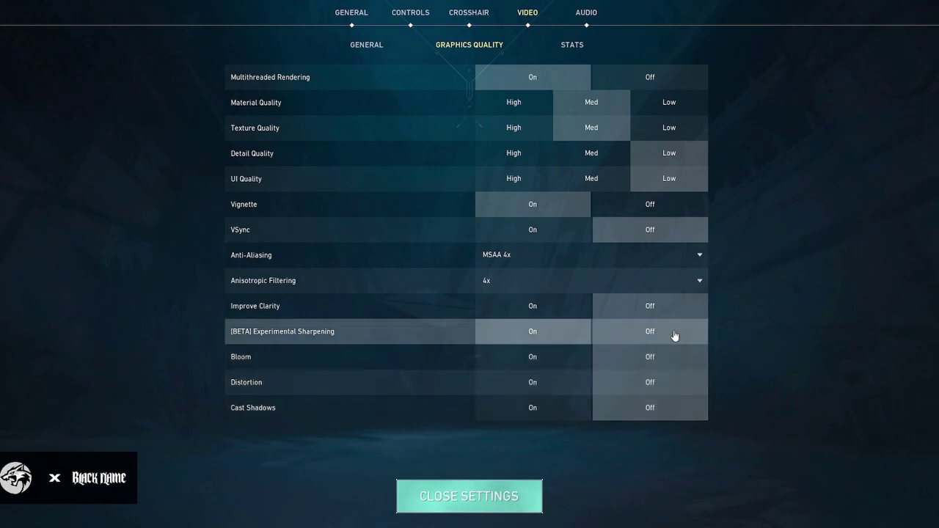
Turn on Bloom, Distortion and Cast Shadows in the graphics quality settings.
left_click(532, 357)
left_click(531, 384)
left_click(533, 410)
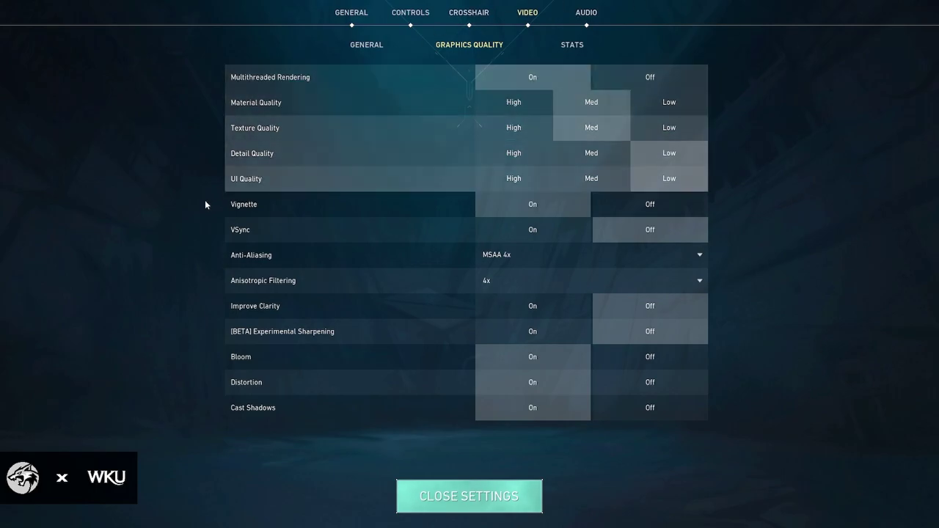
Set Material and Texture Quality to Low, UI Quality to High, Experimental Sharpening On, and Bloom, Distortion and Cast Shadows Off, and close the settings.
left_click(660, 103)
left_click(666, 128)
left_click(518, 183)
left_click(613, 384)
left_click(616, 408)
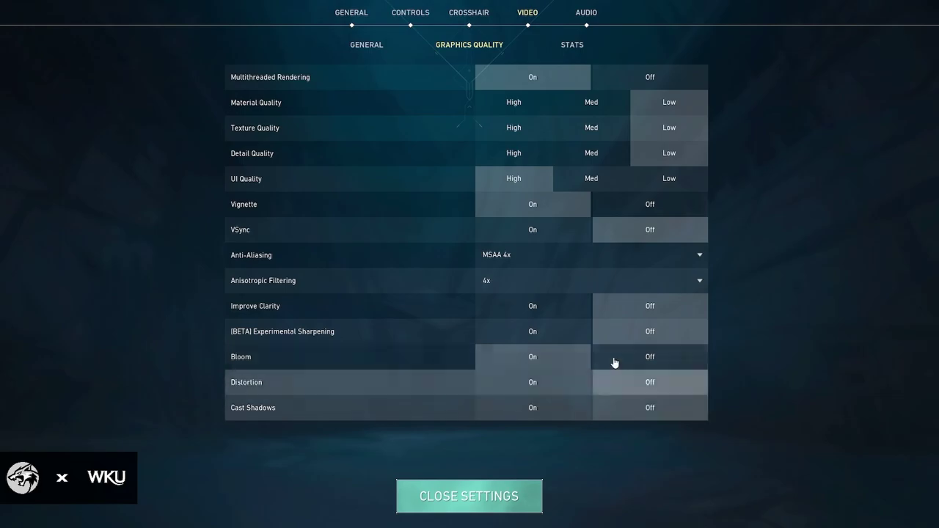
left_click(532, 331)
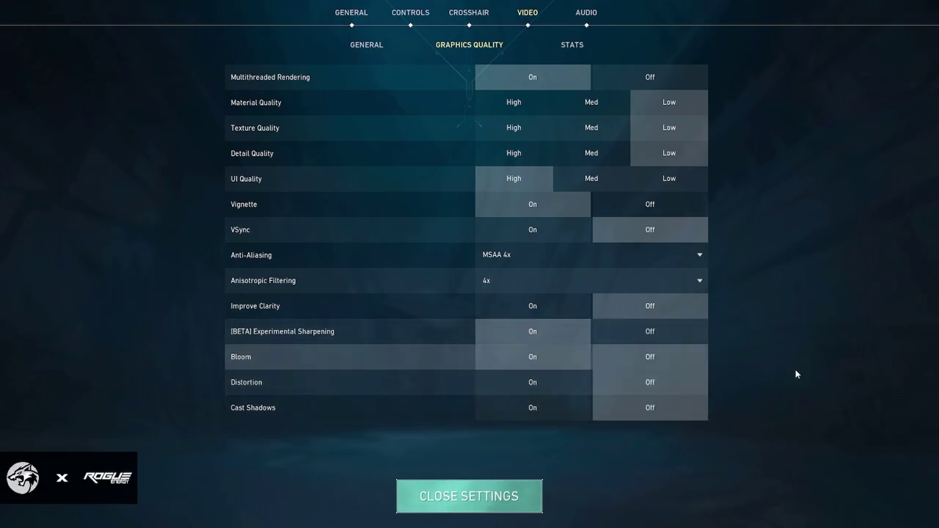
key("Escape")
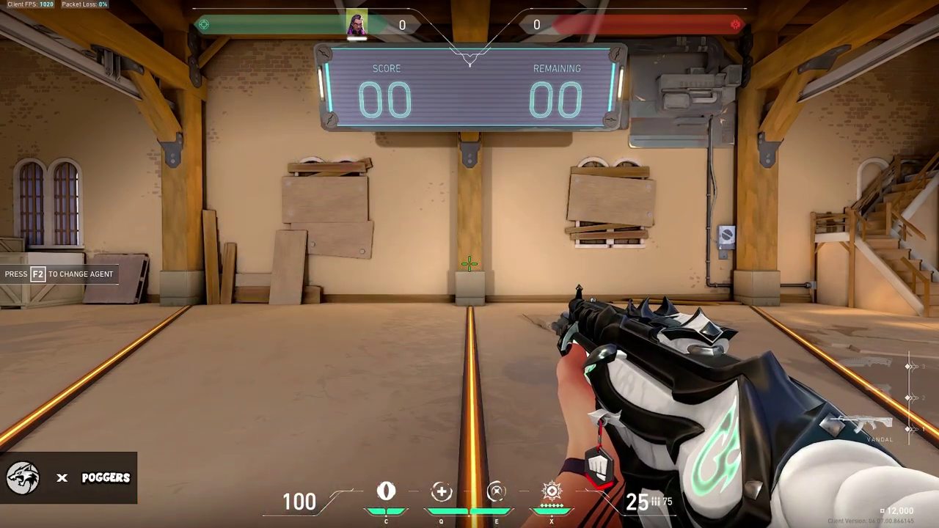
mouse_move(469, 264)
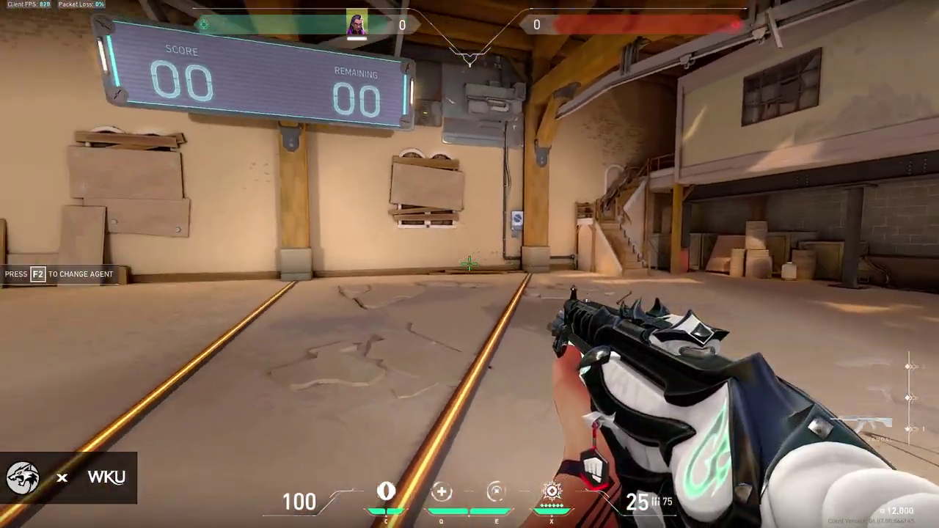
mouse_move(469, 264)
key("y")
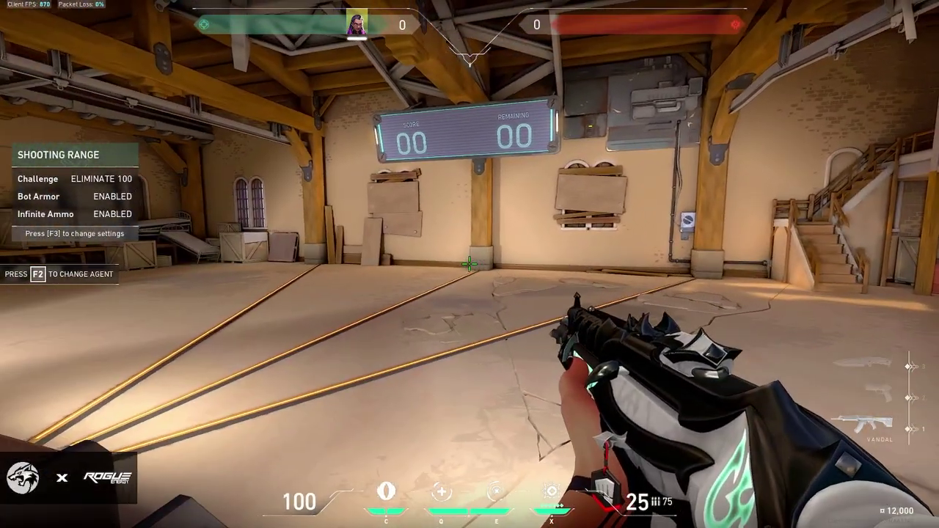
key("w")
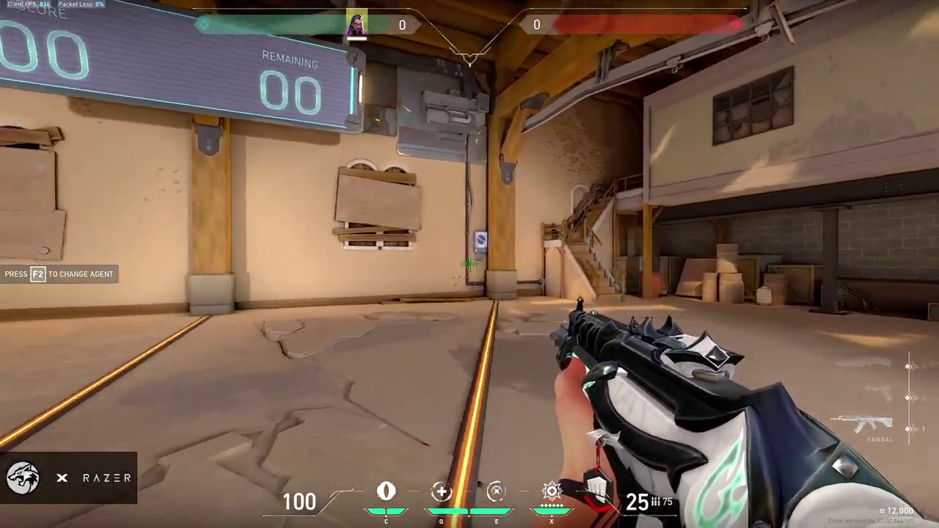
key("y")
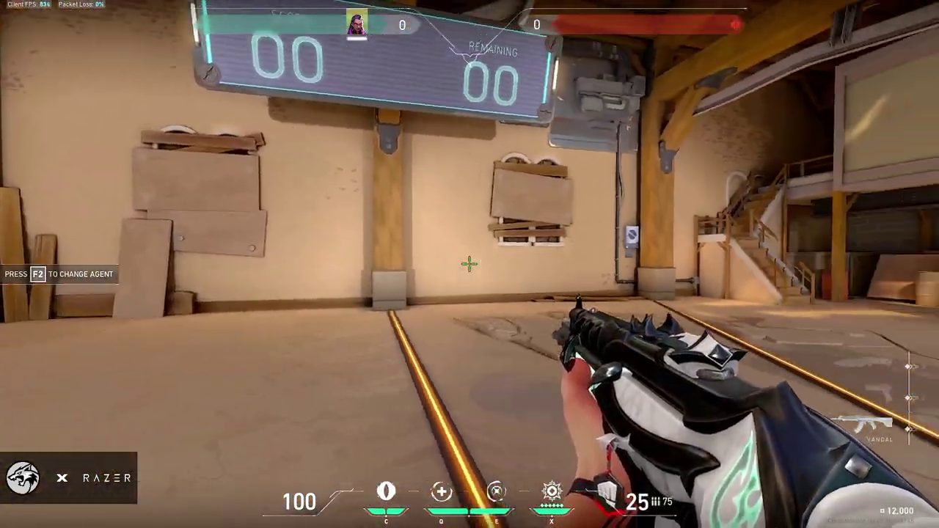
Bring up the lobby screen from the shooting range.
key("Escape")
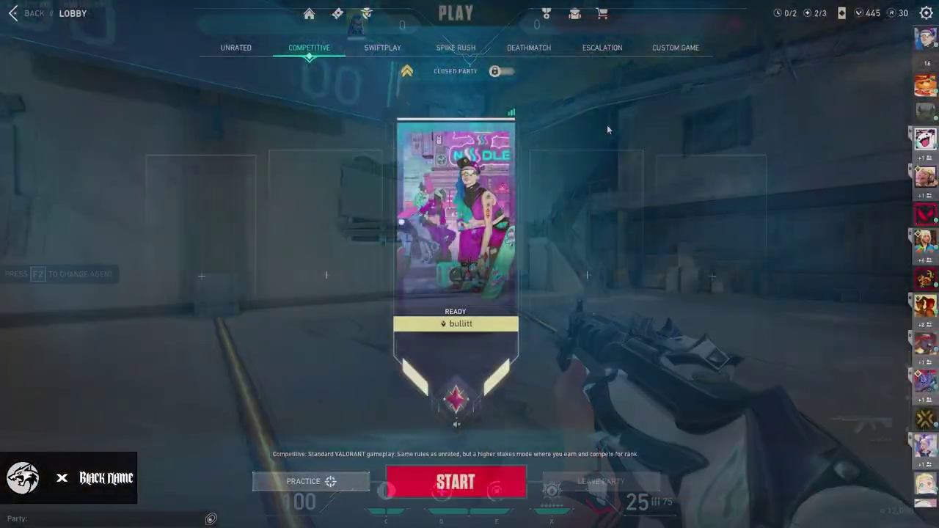